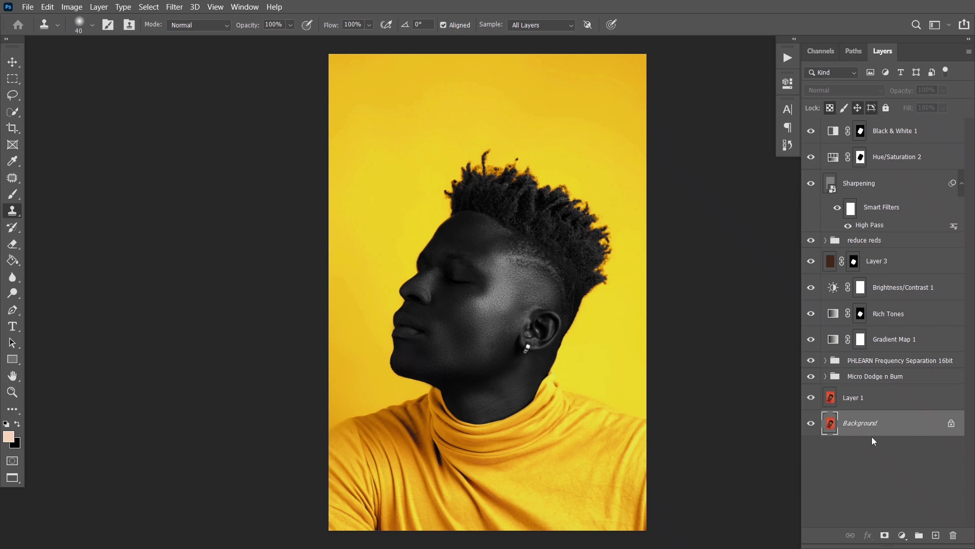
# Step: Solo the Background layer to view the original red-background portrait, then restore all layers
pyautogui.keyDown('alt'); pyautogui.click(812, 424); pyautogui.keyUp('alt')
pyautogui.keyDown('alt'); pyautogui.click(812, 424); pyautogui.keyUp('alt')
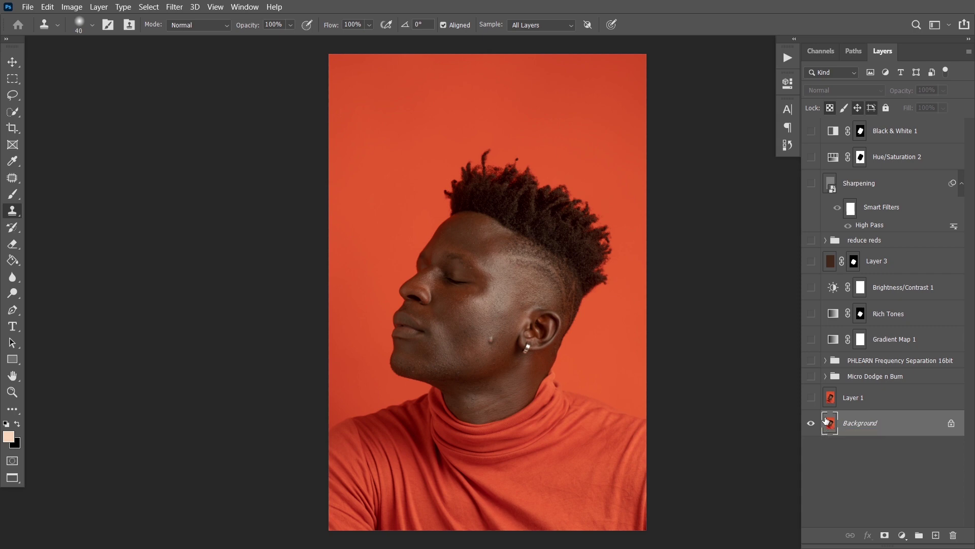
# Step: Duplicate the Background as a new layer, then select Layer 1 and toggle its visibility
pyautogui.moveTo(825, 421); pyautogui.dragTo(934, 530)
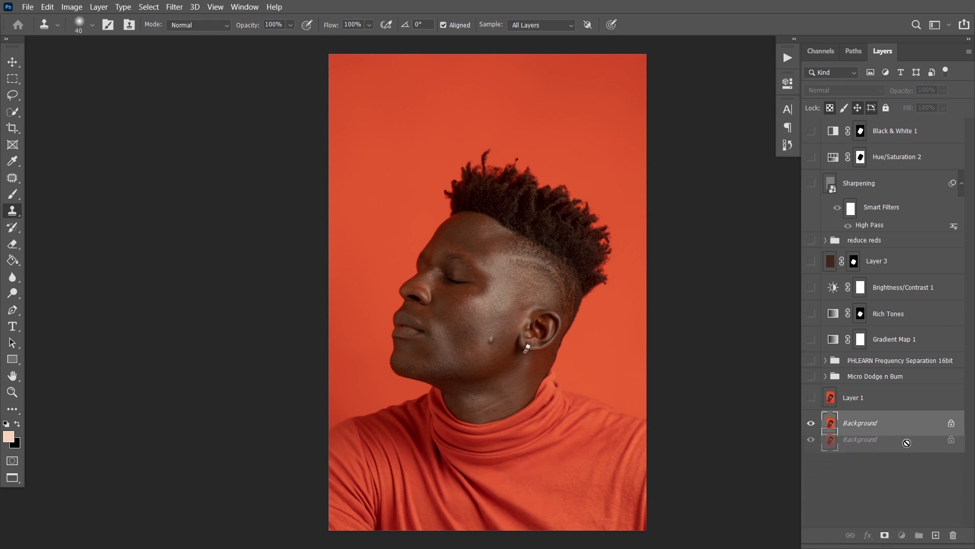
pyautogui.click(846, 403)
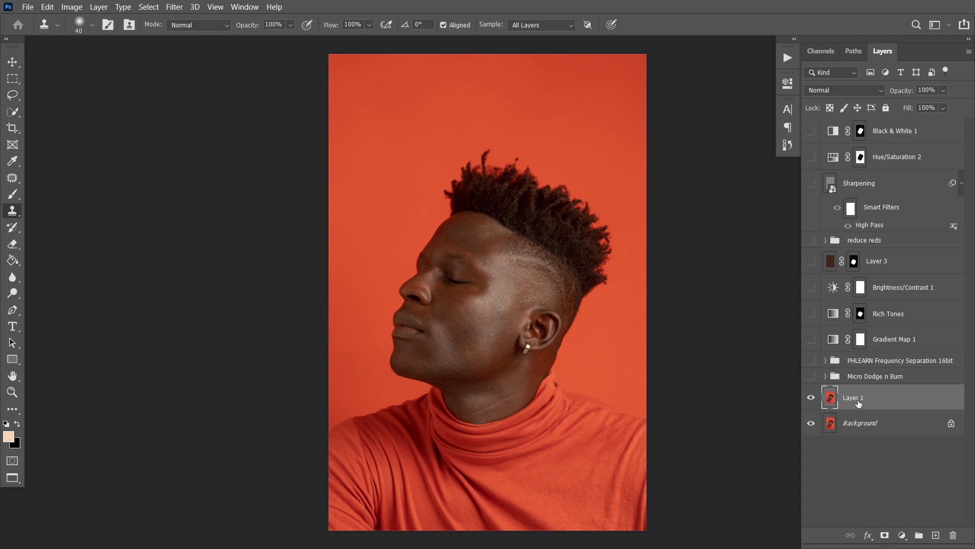
pyautogui.click(811, 399)
pyautogui.click(811, 399)
# Step: Zoom in on the cheek and toggle Layer 1 to compare the blemish removal
pyautogui.hotkey('ctrl', '+')
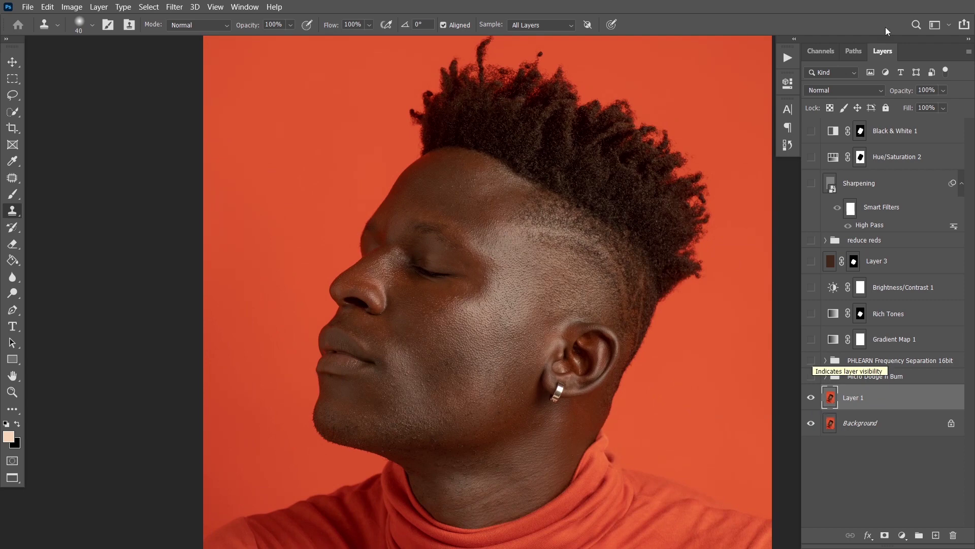
pyautogui.moveTo(419, 319); pyautogui.dragTo(380, 214)
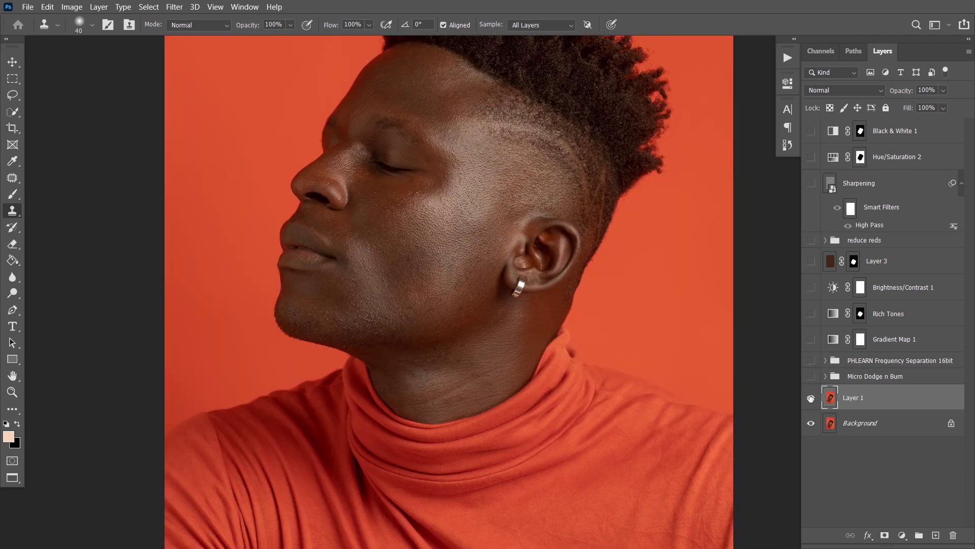
pyautogui.click(811, 398)
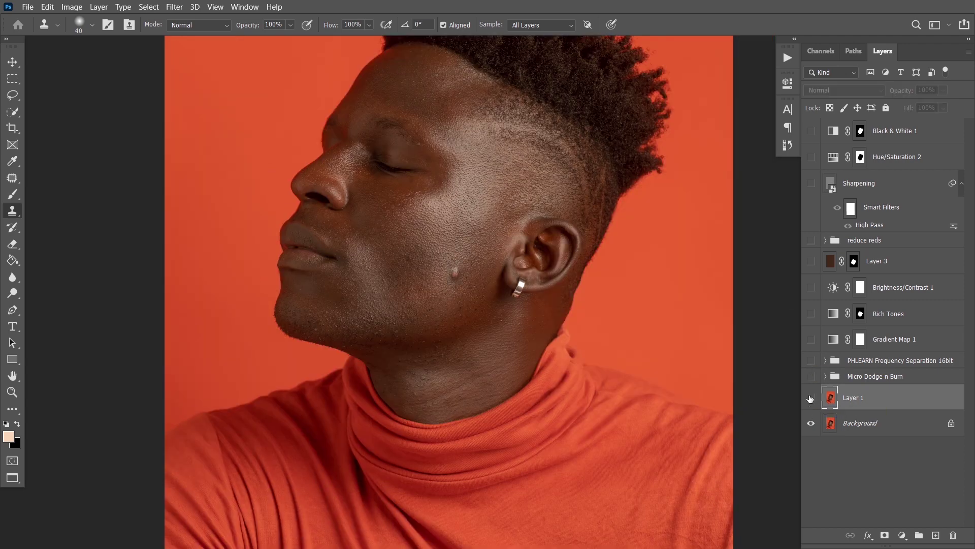
pyautogui.click(811, 399)
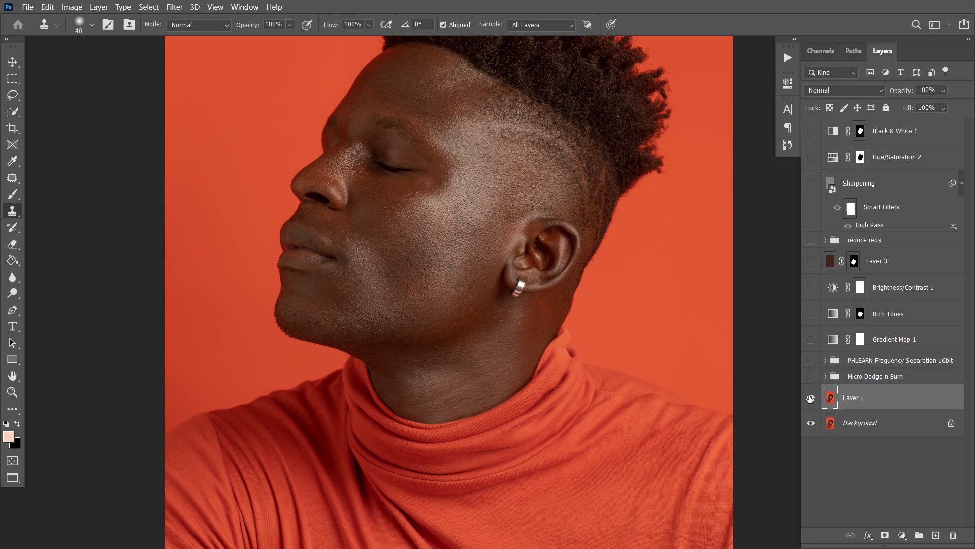
pyautogui.click(812, 399)
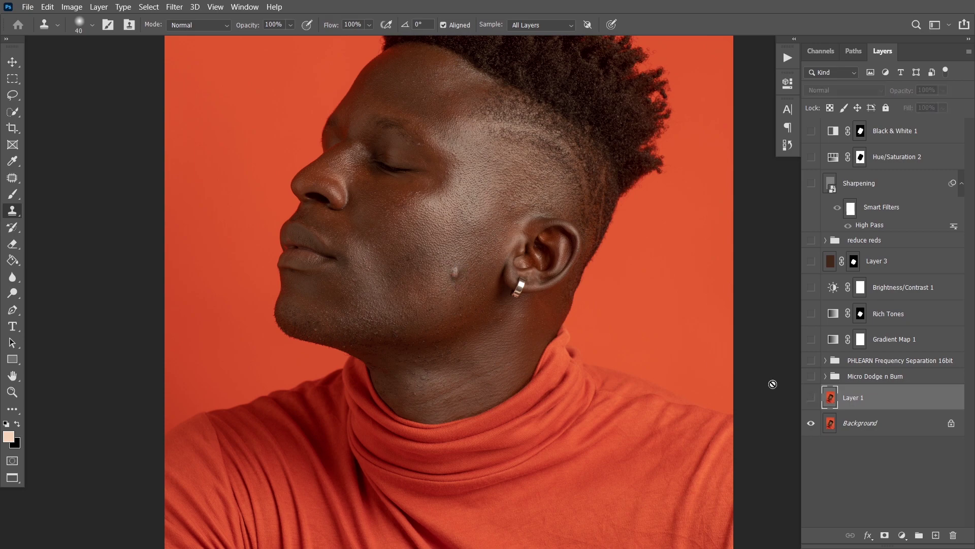
pyautogui.click(811, 400)
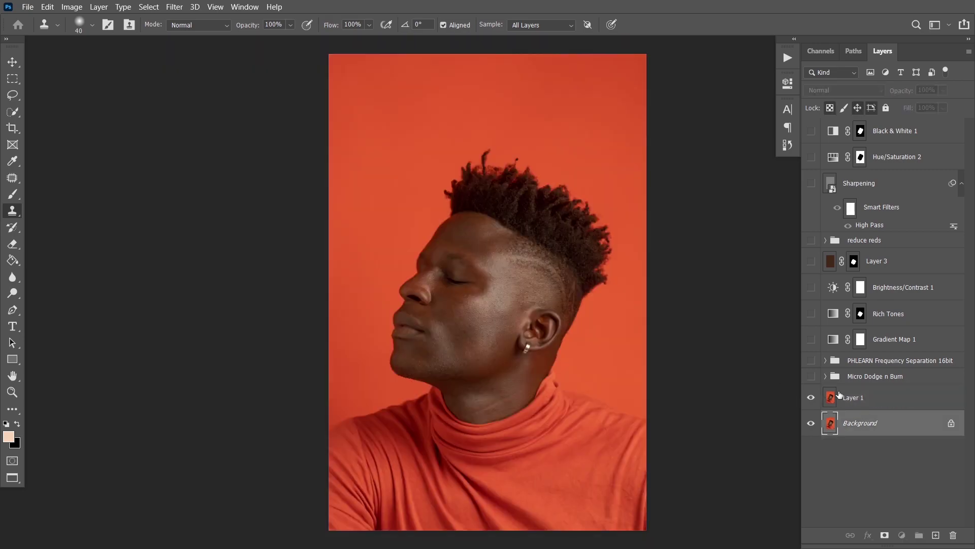
pyautogui.click(811, 377)
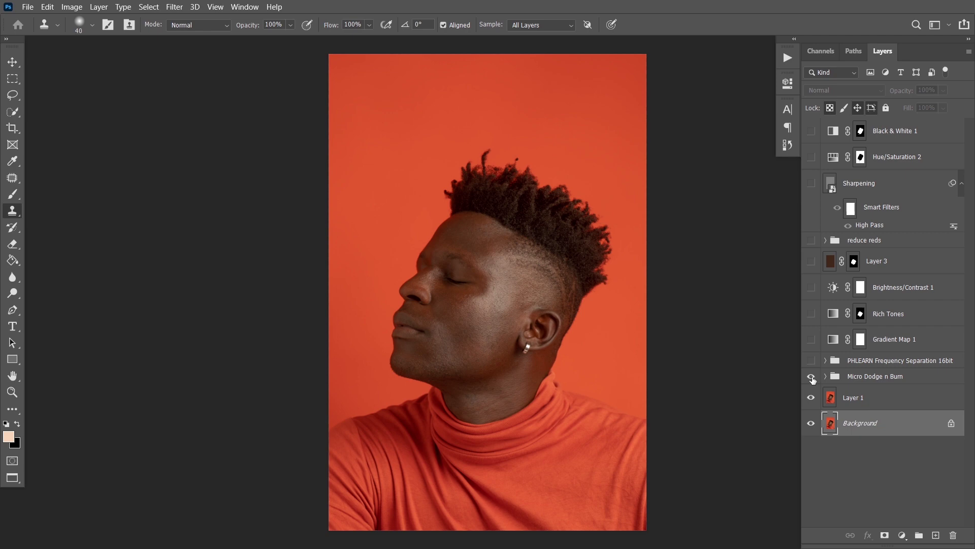
pyautogui.click(811, 377)
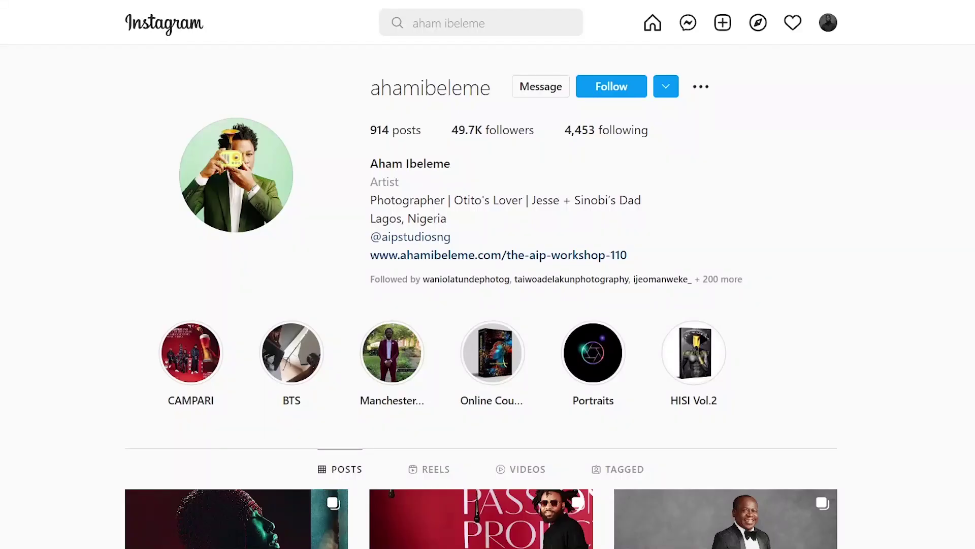
# Step: Scroll down the Instagram profile through the grid of portrait posts
pyautogui.scroll(-6, 482, 297)
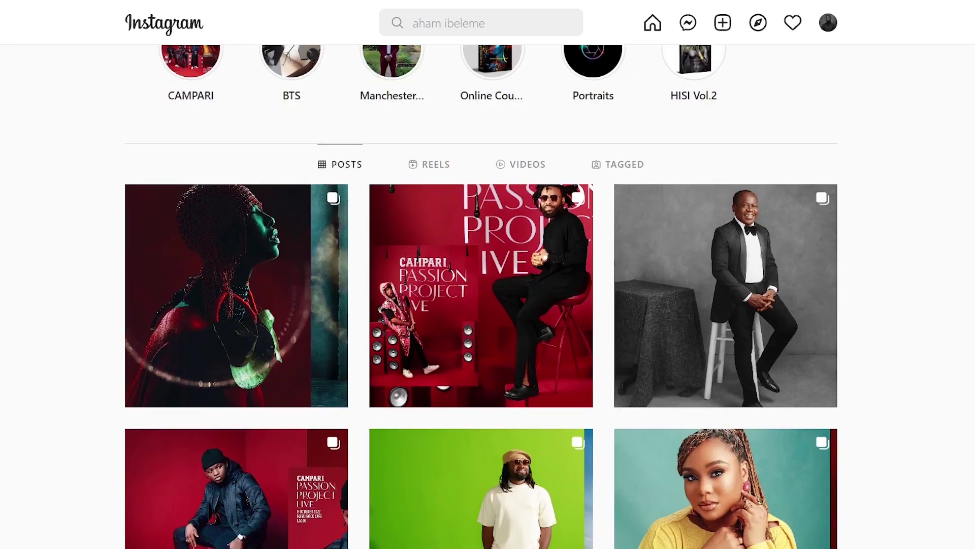
pyautogui.scroll(-11, 481, 296)
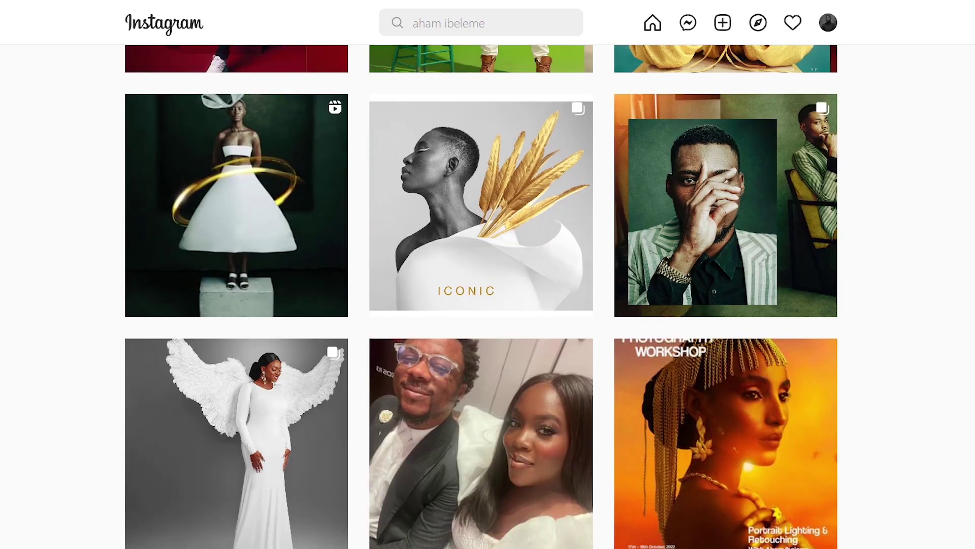
pyautogui.scroll(-2, 482, 297)
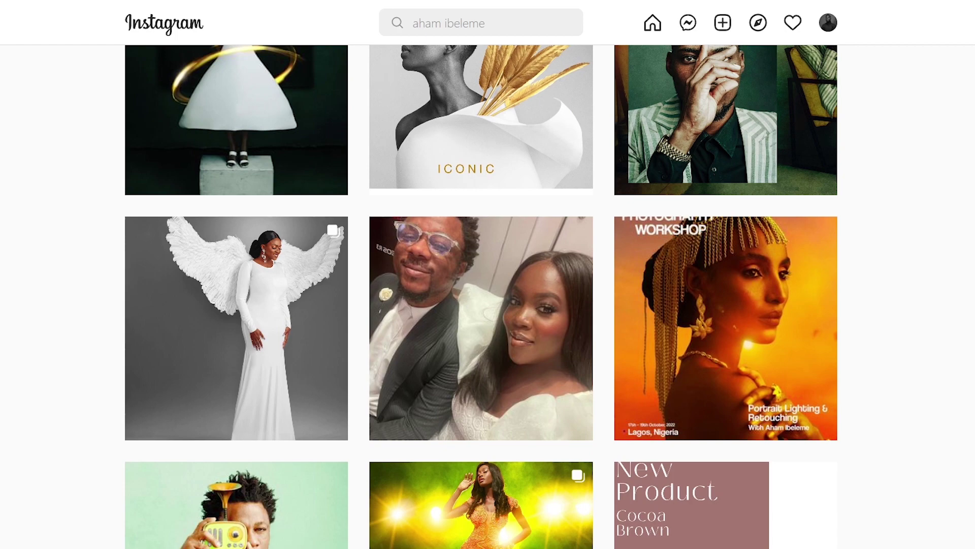
pyautogui.scroll(-10, 482, 296)
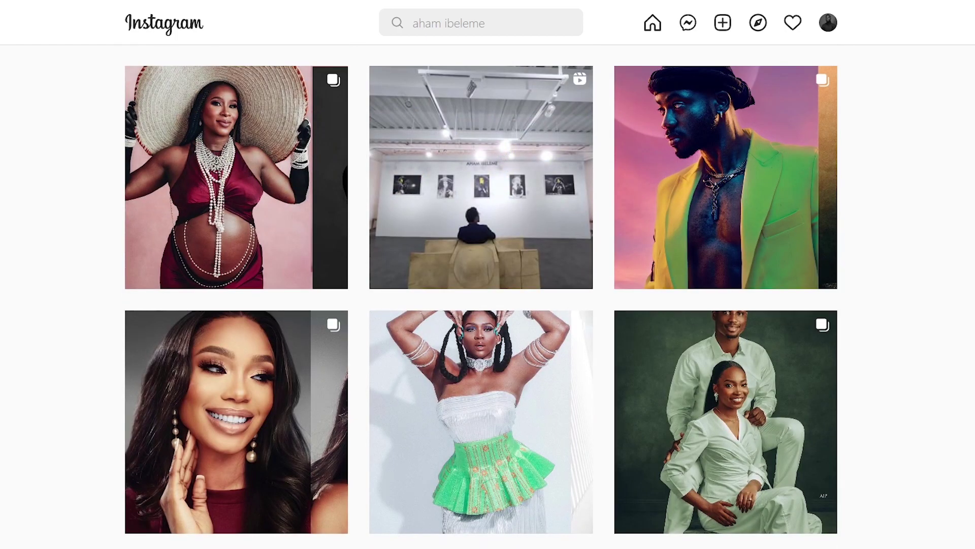
pyautogui.scroll(-1, 482, 296)
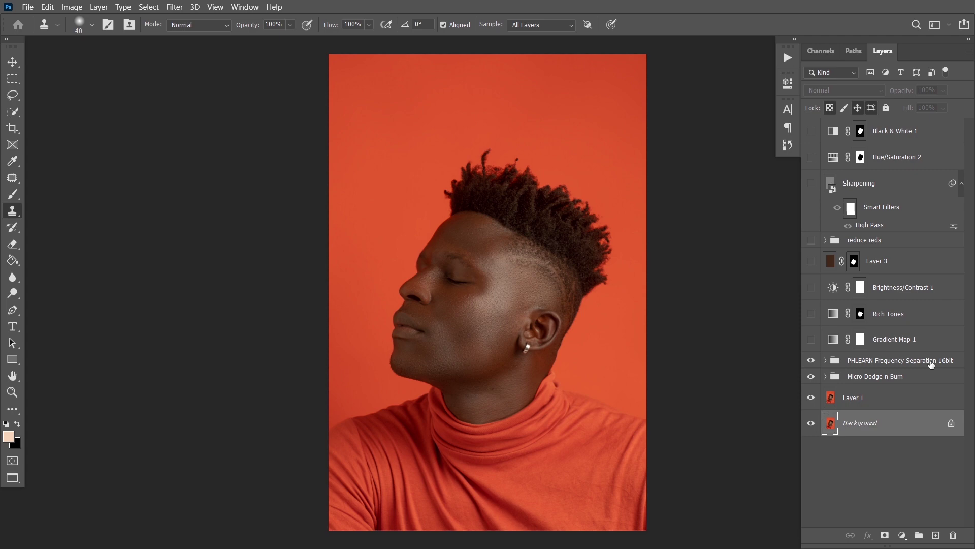
# Step: Expand the PHLEARN Frequency Separation 16bit group, collapse it, and toggle its visibility
pyautogui.click(824, 360)
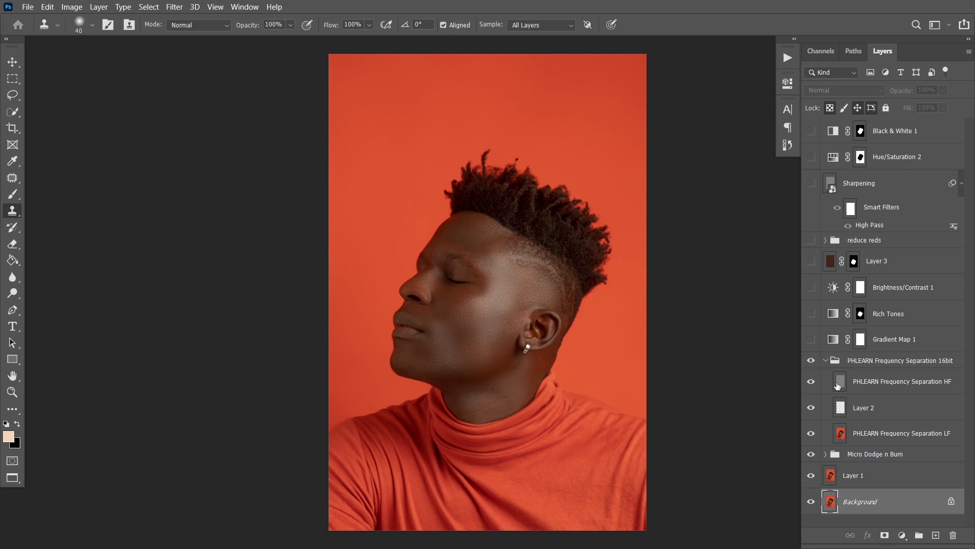
pyautogui.hotkey('ctrl', '+')
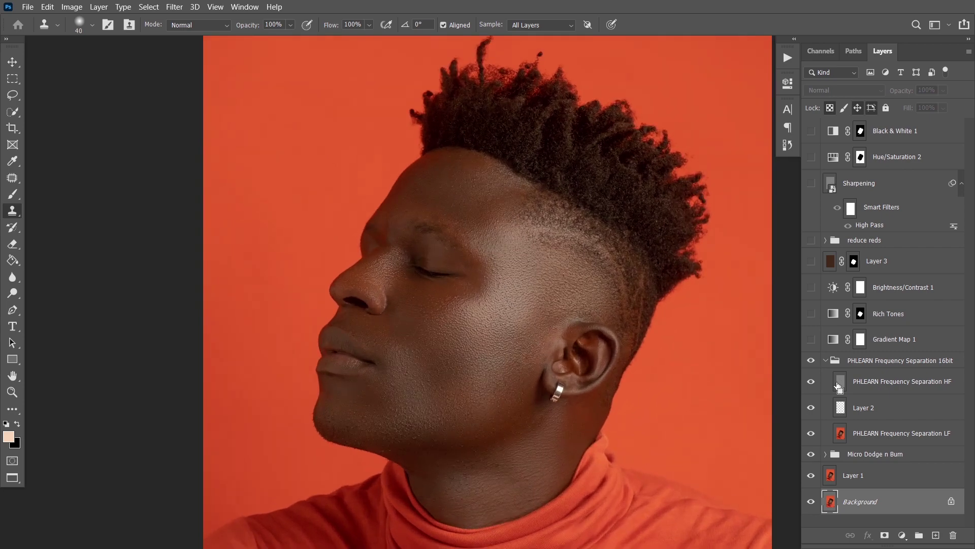
pyautogui.click(864, 360)
pyautogui.click(826, 360)
pyautogui.click(811, 360)
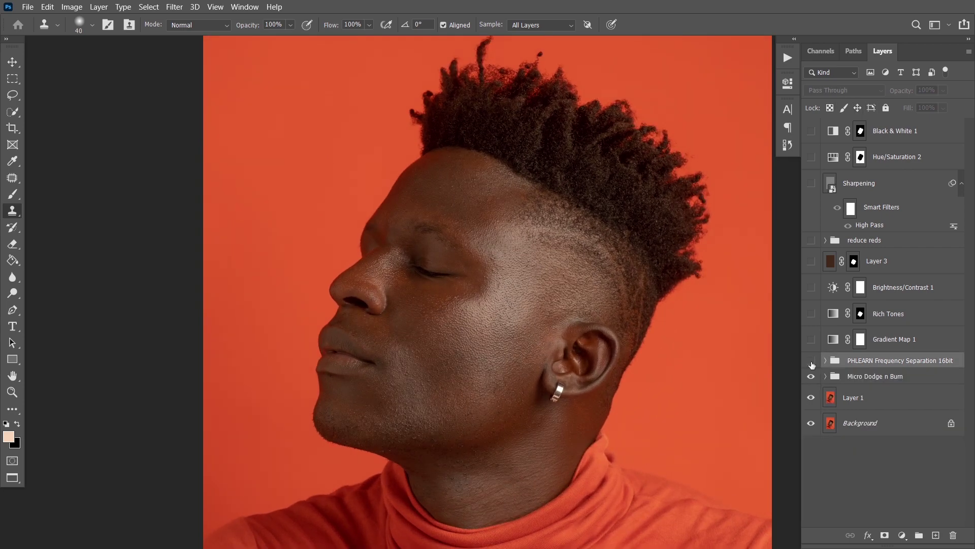
pyautogui.click(811, 361)
pyautogui.click(811, 361)
pyautogui.click(811, 362)
# Step: Zoom closer to compare the skin with and without frequency separation, then fit the portrait
pyautogui.hotkey('ctrl', '+')
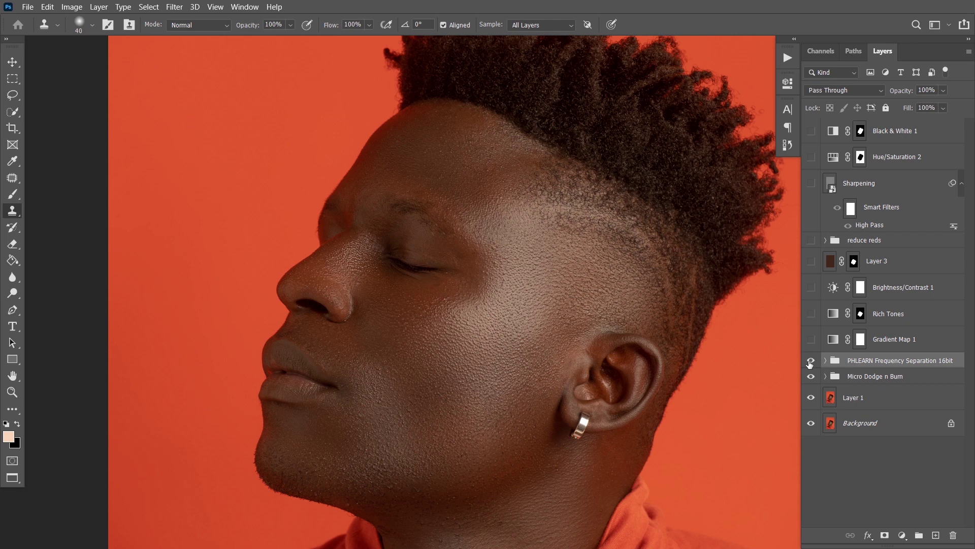
pyautogui.click(812, 362)
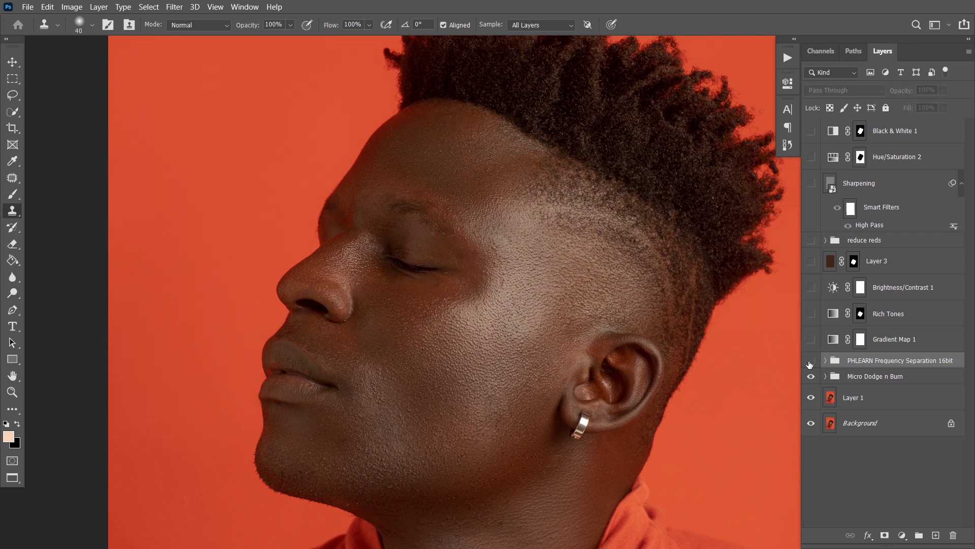
pyautogui.click(811, 362)
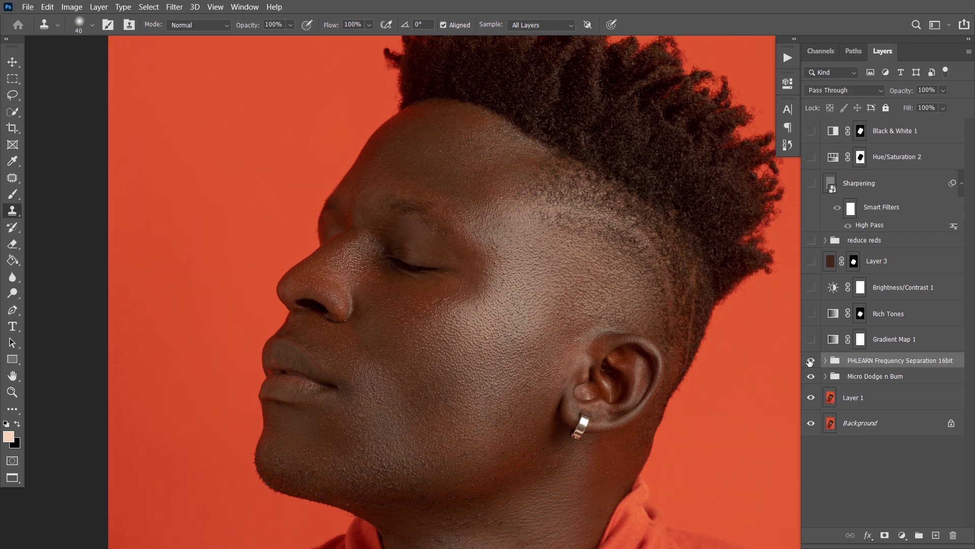
pyautogui.click(811, 361)
pyautogui.click(811, 362)
pyautogui.hotkey('ctrl', '0')
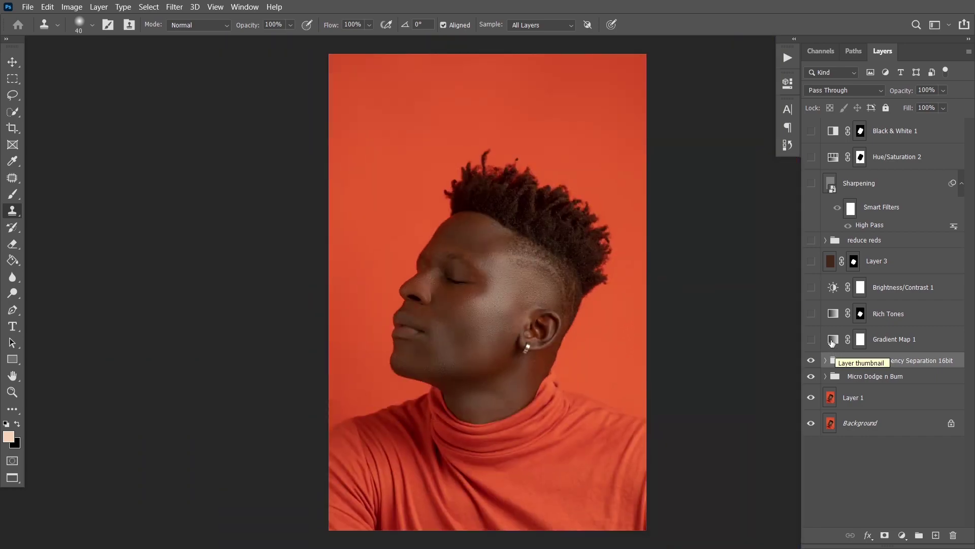
pyautogui.hotkey('ctrl', '+')
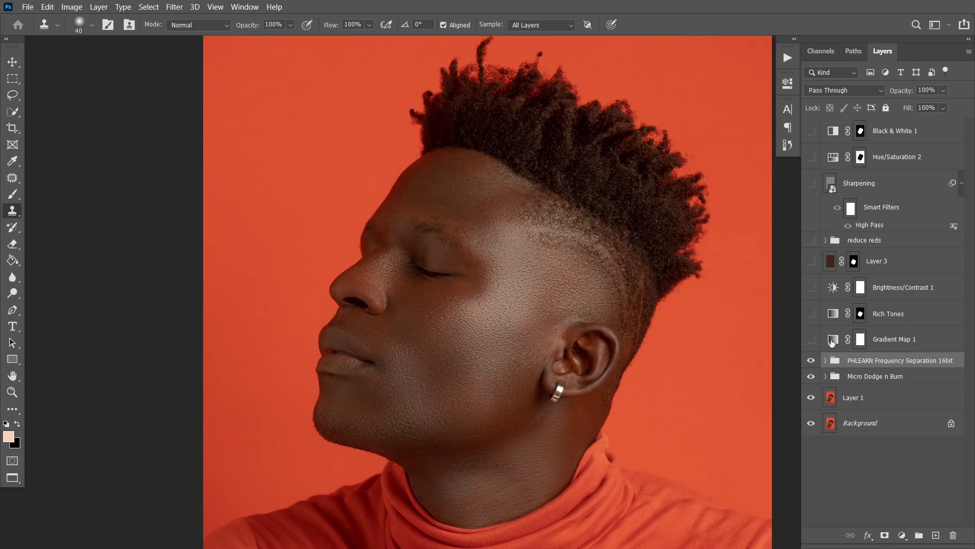
pyautogui.hotkey('ctrl', '0')
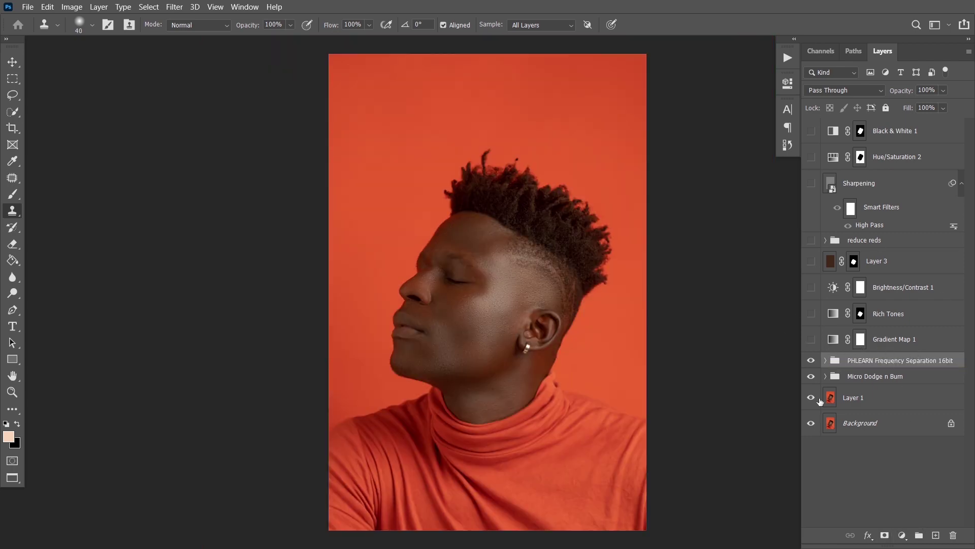
# Step: Turn on Gradient Map 1 and toggle it to compare the deeper tones
pyautogui.click(810, 339)
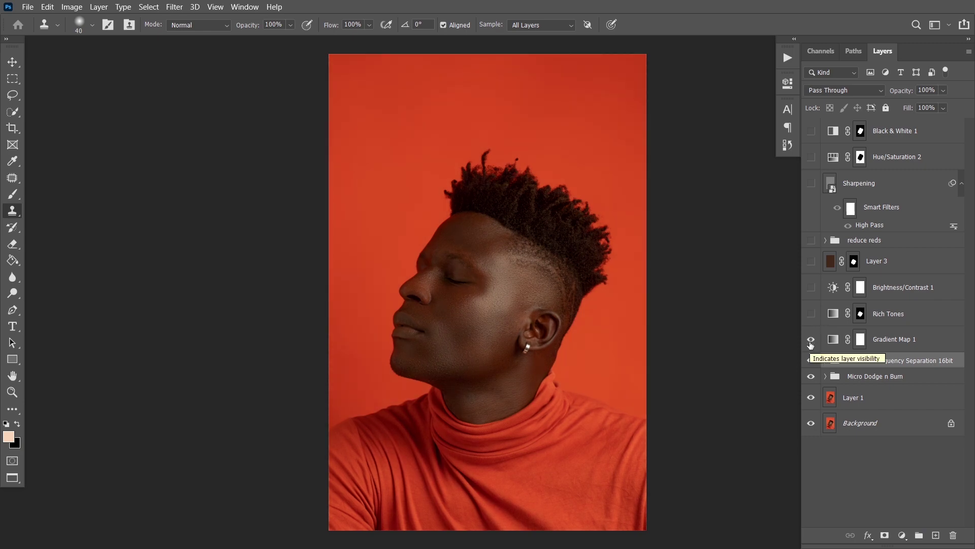
pyautogui.click(810, 341)
pyautogui.click(810, 342)
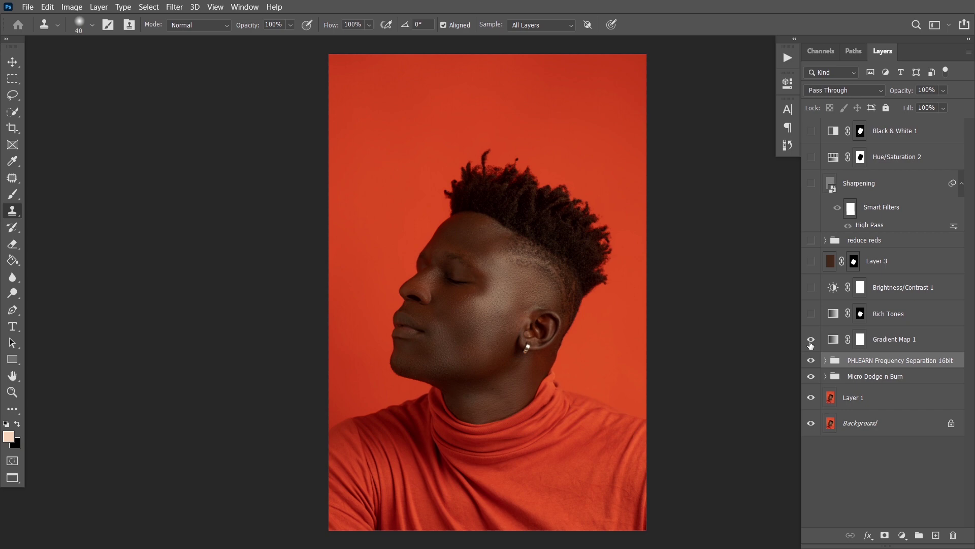
# Step: Review Gradient Map 1's Soft Light 30% settings, compare it again, and turn on Rich Tones
pyautogui.doubleClick(835, 339)
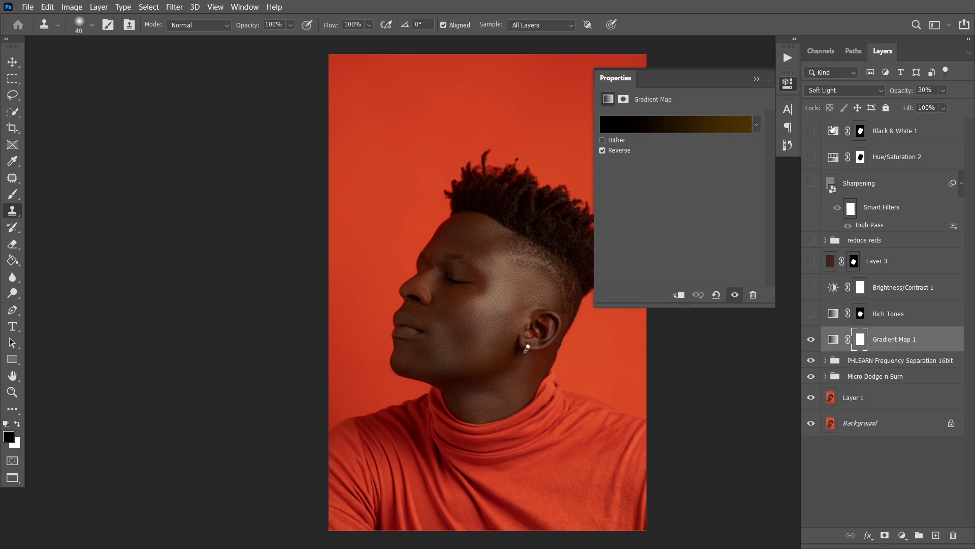
pyautogui.click(763, 81)
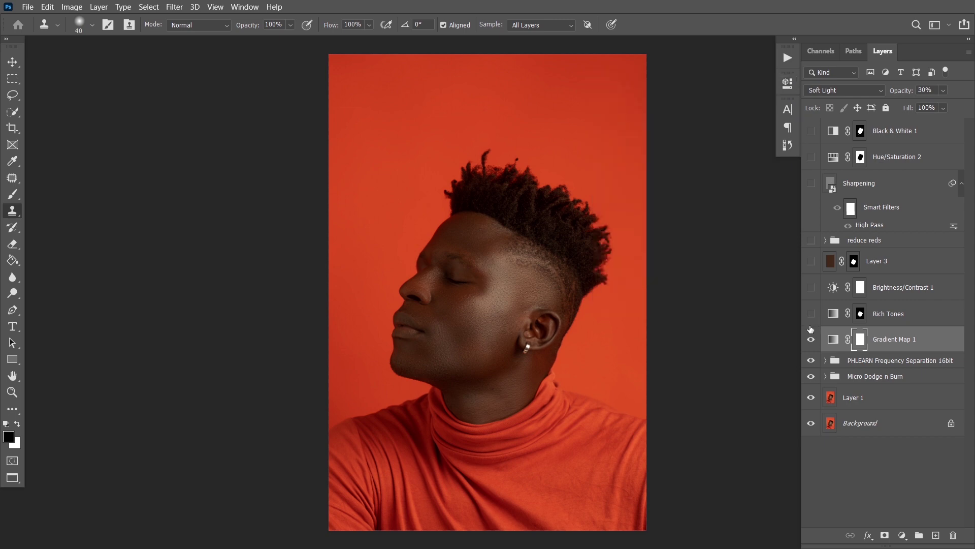
pyautogui.click(811, 339)
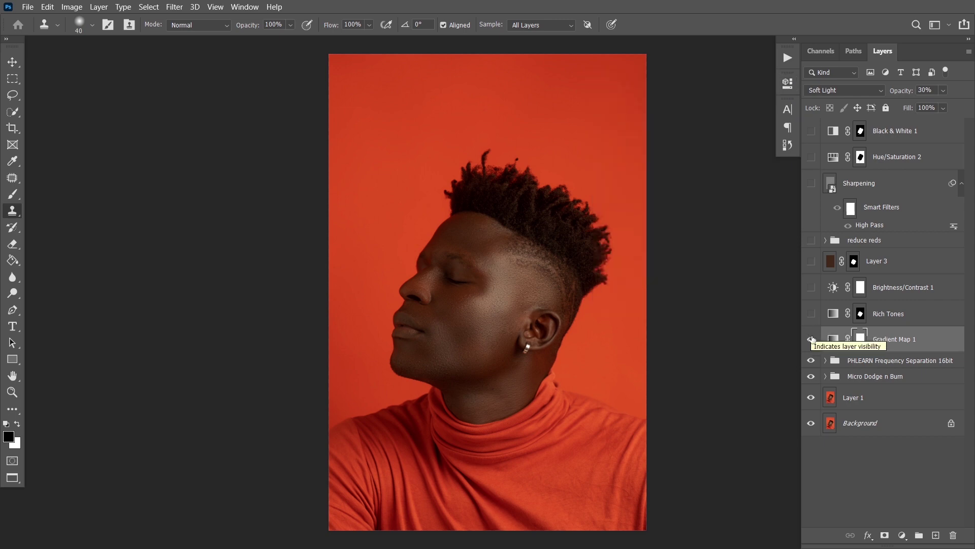
pyautogui.click(812, 339)
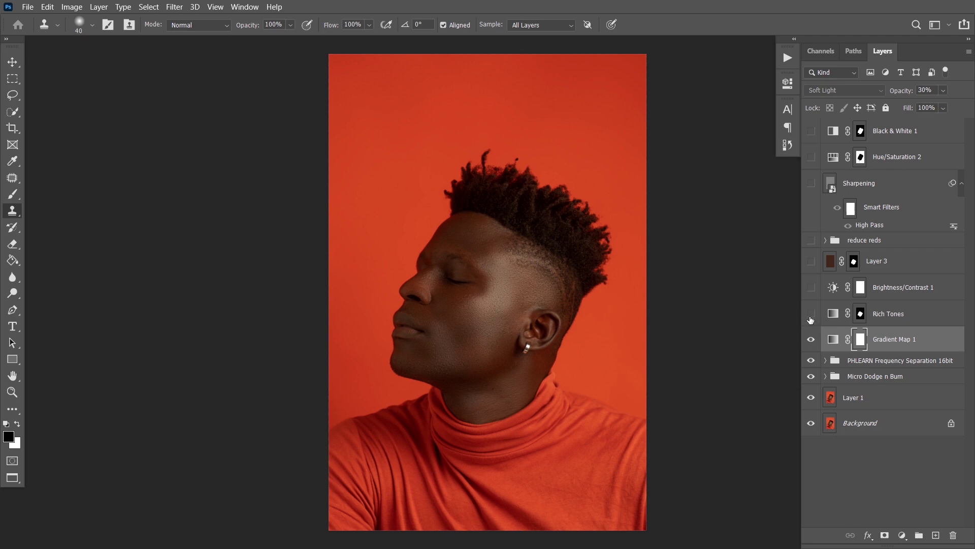
pyautogui.click(812, 314)
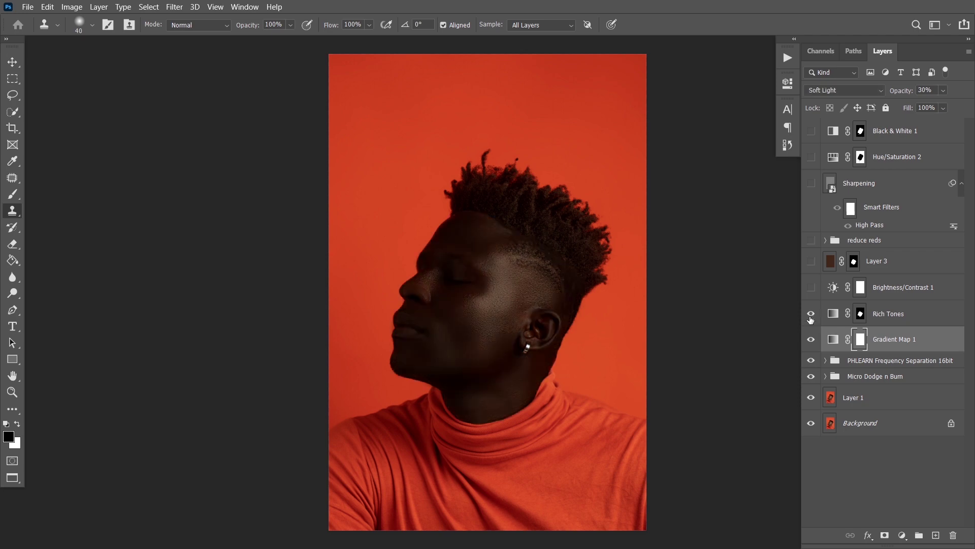
# Step: Inspect the Rich Tones mask on its own, then toggle Rich Tones to compare the darkened face
pyautogui.click(860, 313)
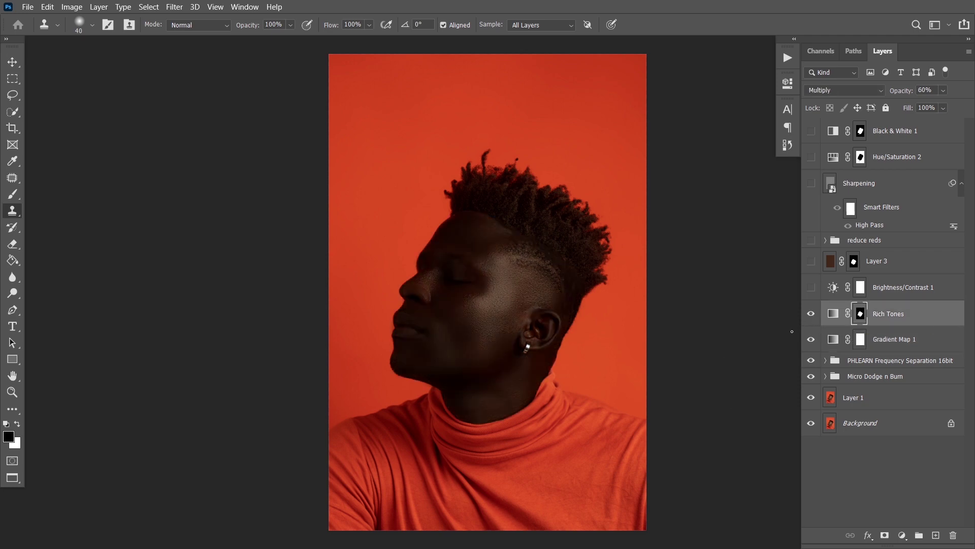
pyautogui.keyDown('alt'); pyautogui.click(861, 315); pyautogui.keyUp('alt')
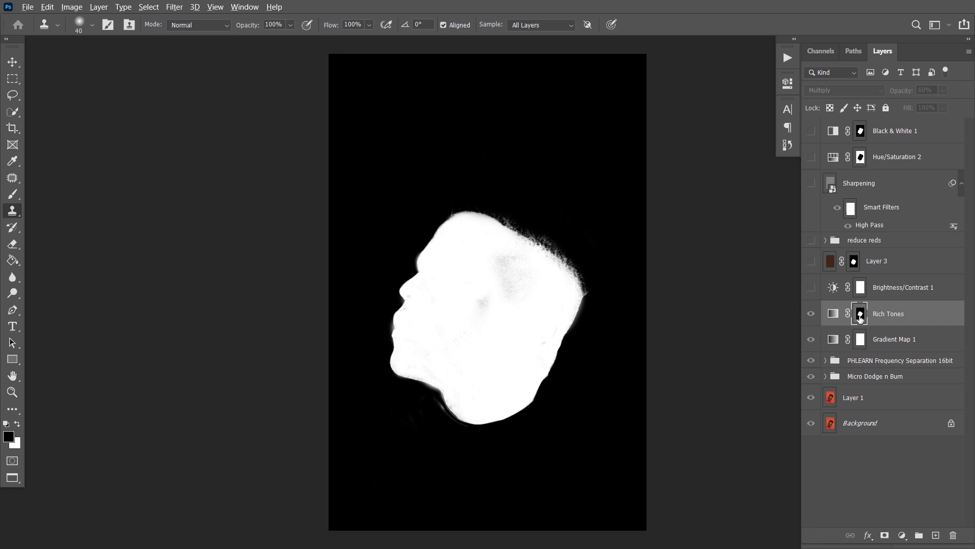
pyautogui.keyDown('alt'); pyautogui.click(859, 316); pyautogui.keyUp('alt')
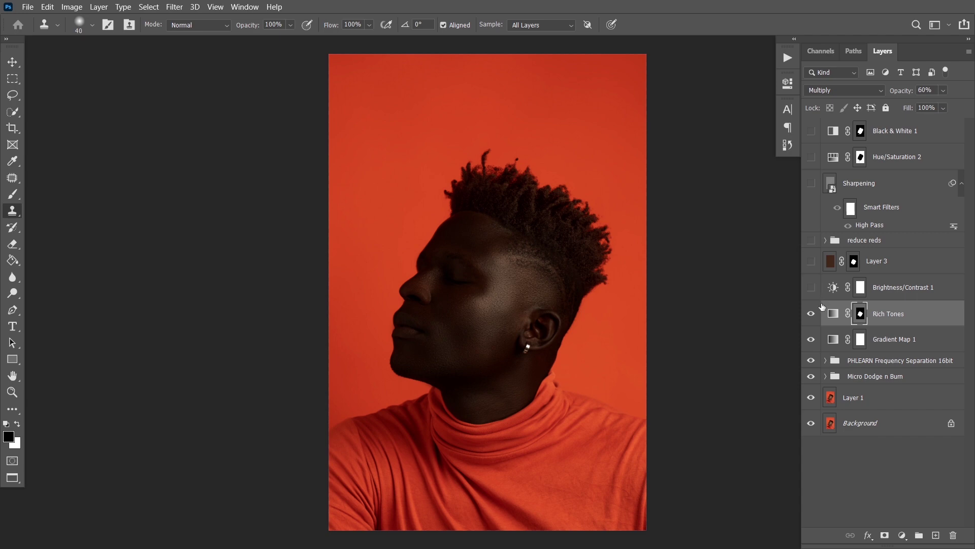
pyautogui.click(810, 316)
pyautogui.click(810, 316)
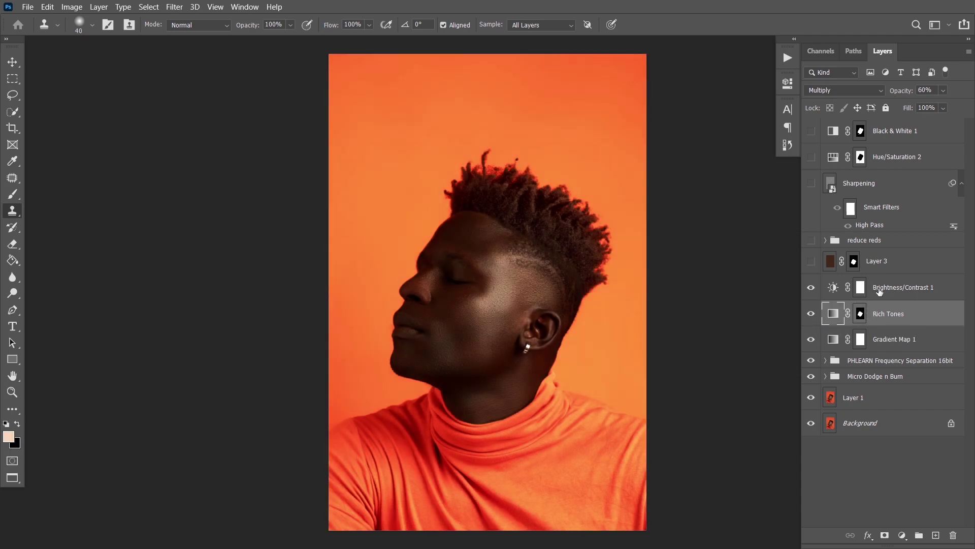
# Step: Turn on Brightness/Contrast 1, check its Brightness 82 and Contrast 26 settings, and compare it on and off
pyautogui.click(879, 292)
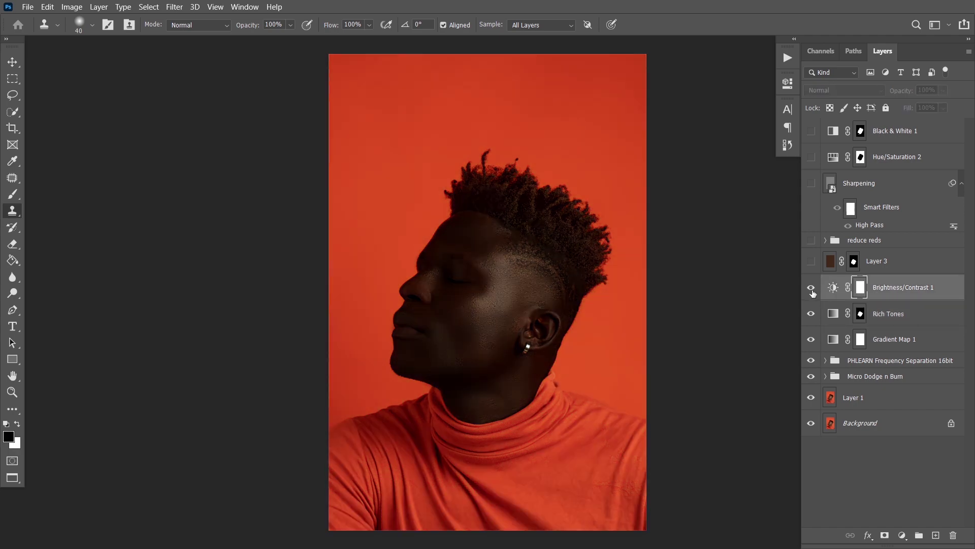
pyautogui.click(811, 287)
pyautogui.doubleClick(830, 289)
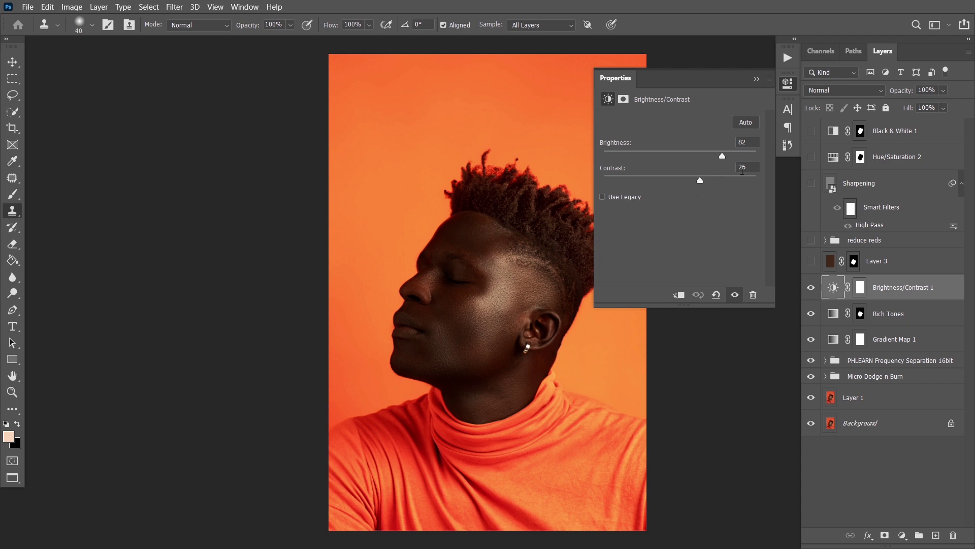
pyautogui.click(755, 81)
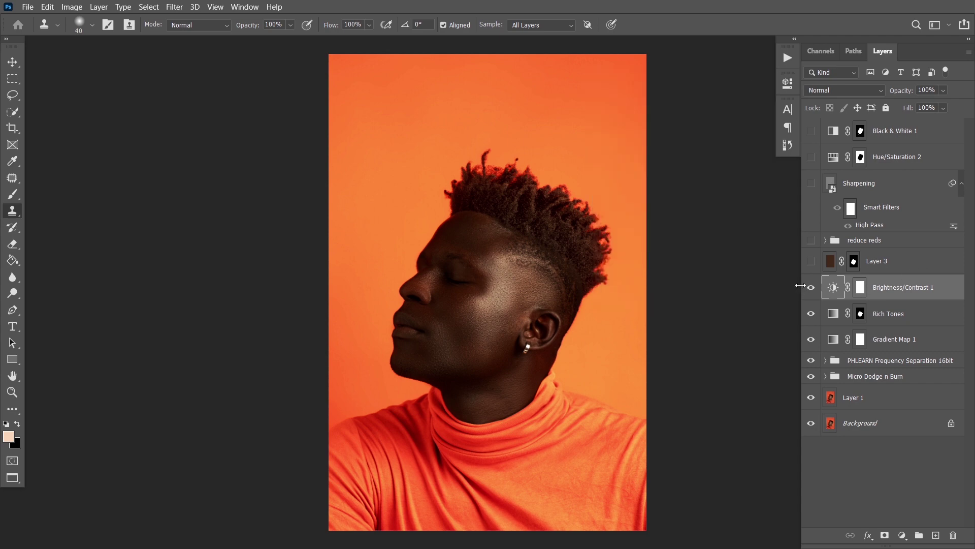
pyautogui.click(811, 287)
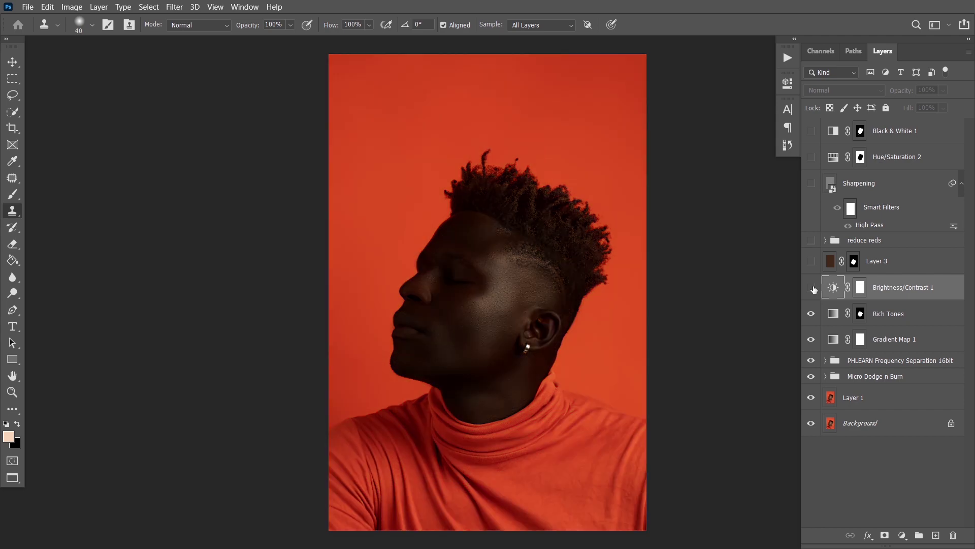
pyautogui.click(812, 288)
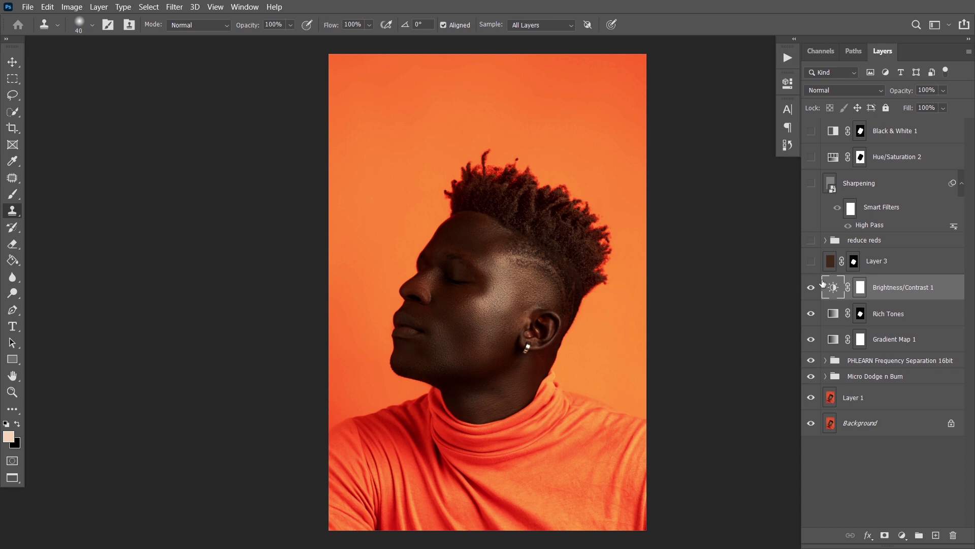
pyautogui.hotkey('ctrl', '+')
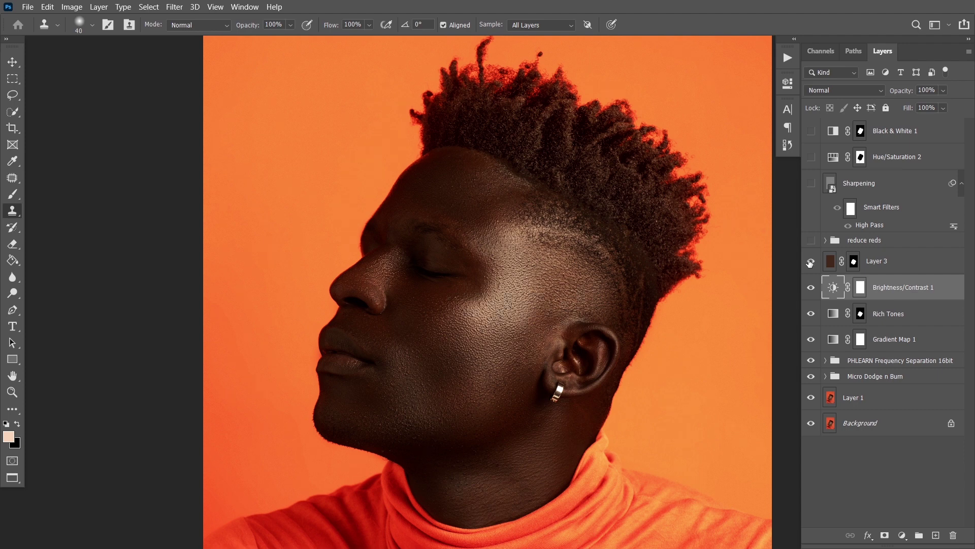
# Step: Turn on Layer 3 and preview it at 100% opacity
pyautogui.click(875, 261)
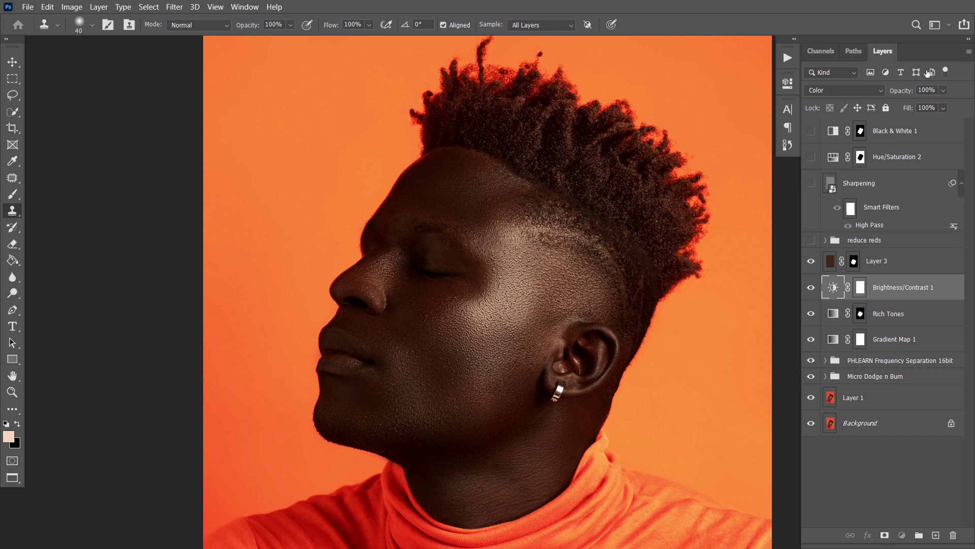
pyautogui.click(944, 90)
pyautogui.moveTo(918, 105); pyautogui.dragTo(966, 105)
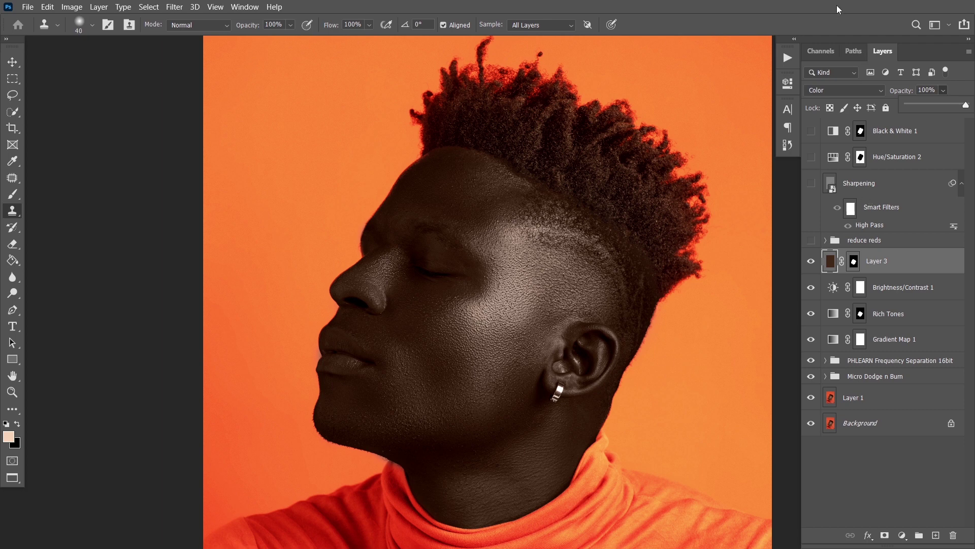
pyautogui.click(858, 8)
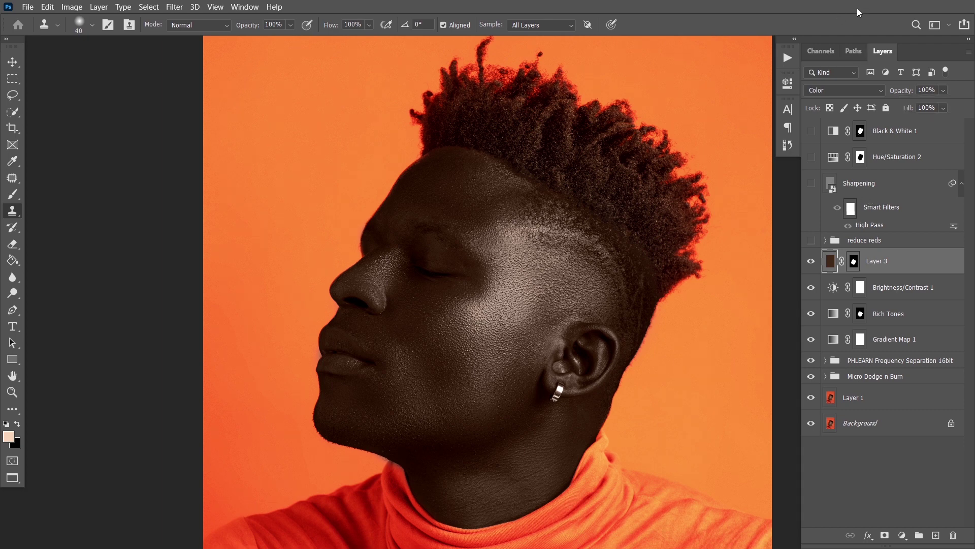
pyautogui.hotkey('ctrl', '0')
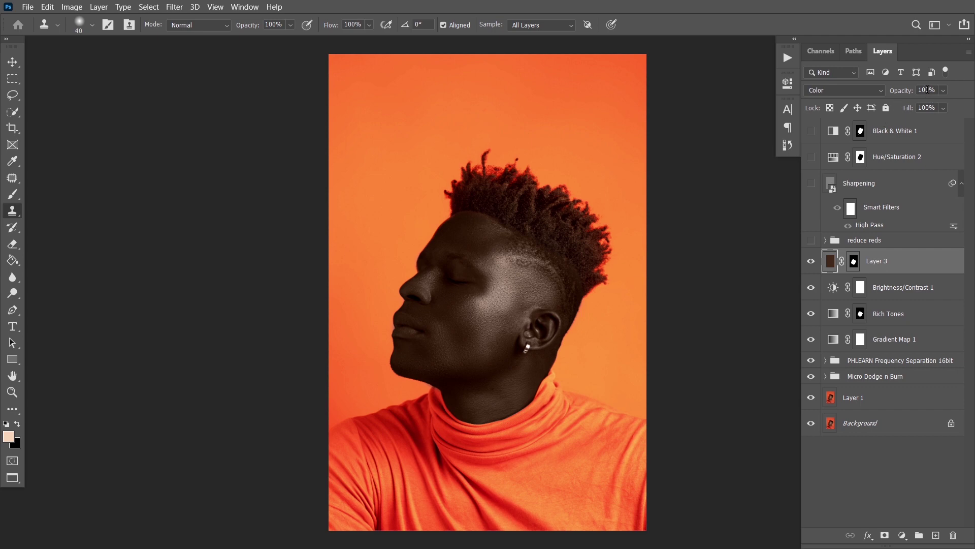
# Step: Set Layer 3's opacity to 23% and turn on the reduce reds group
pyautogui.click(917, 92)
pyautogui.write('23')
pyautogui.press('Return')
pyautogui.click(844, 249)
pyautogui.click(810, 240)
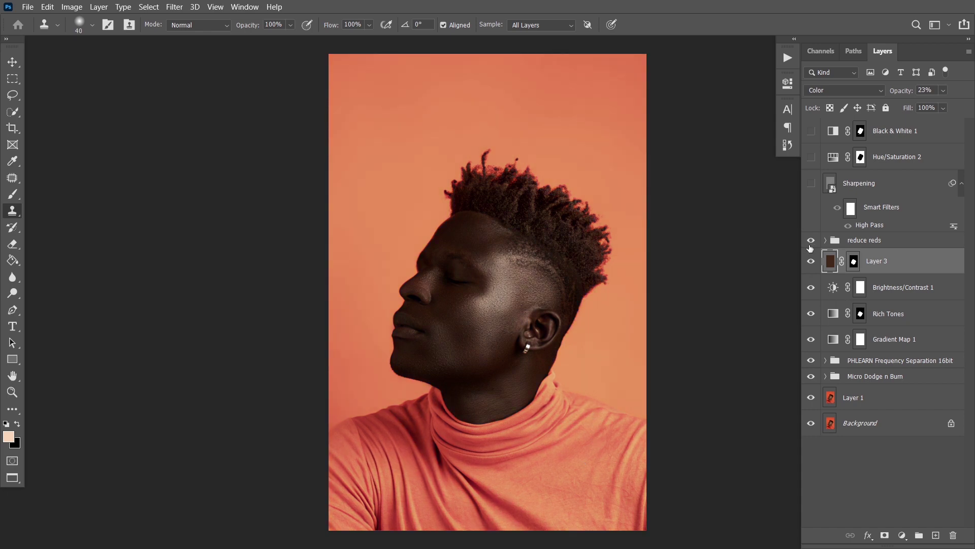
# Step: Turn on the High Pass Sharpening layer and the Hue/Saturation 2 layer
pyautogui.click(811, 184)
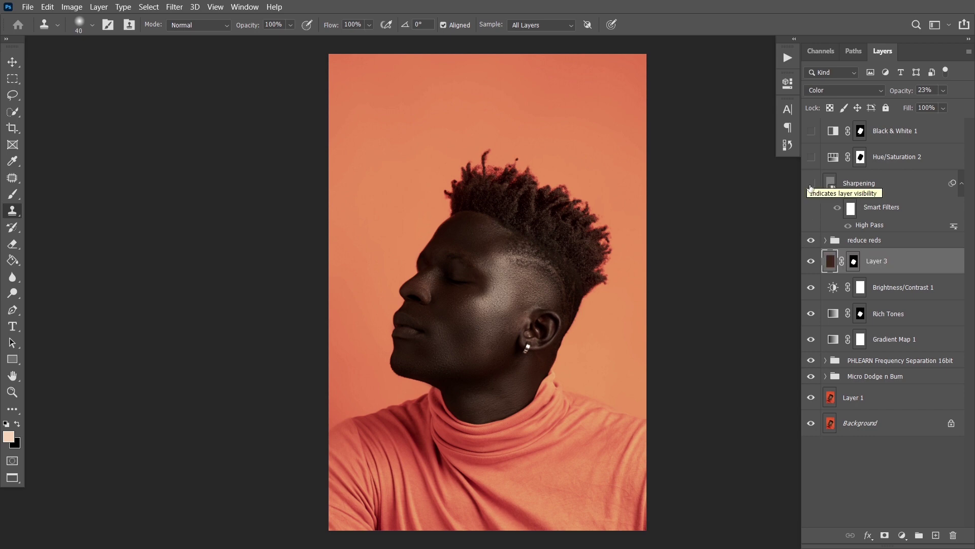
pyautogui.click(879, 186)
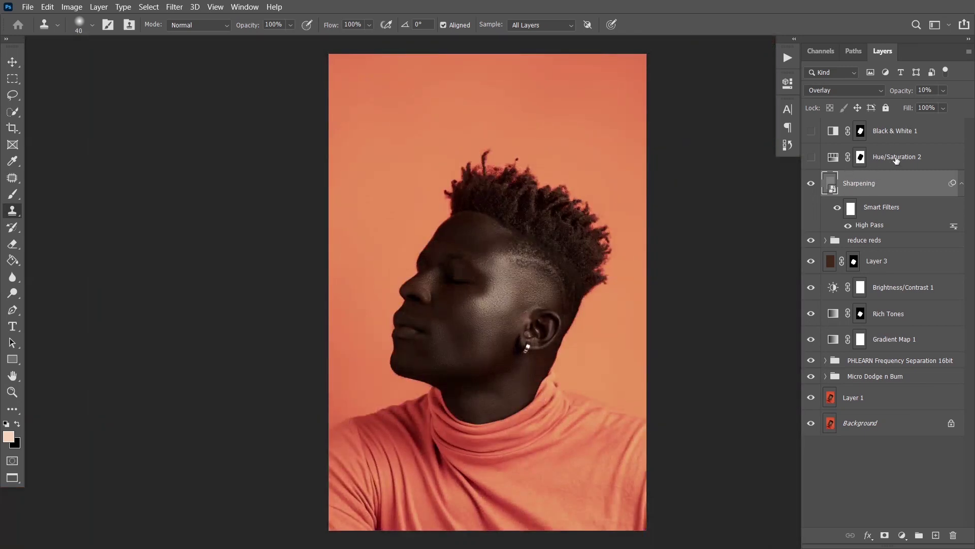
pyautogui.click(879, 161)
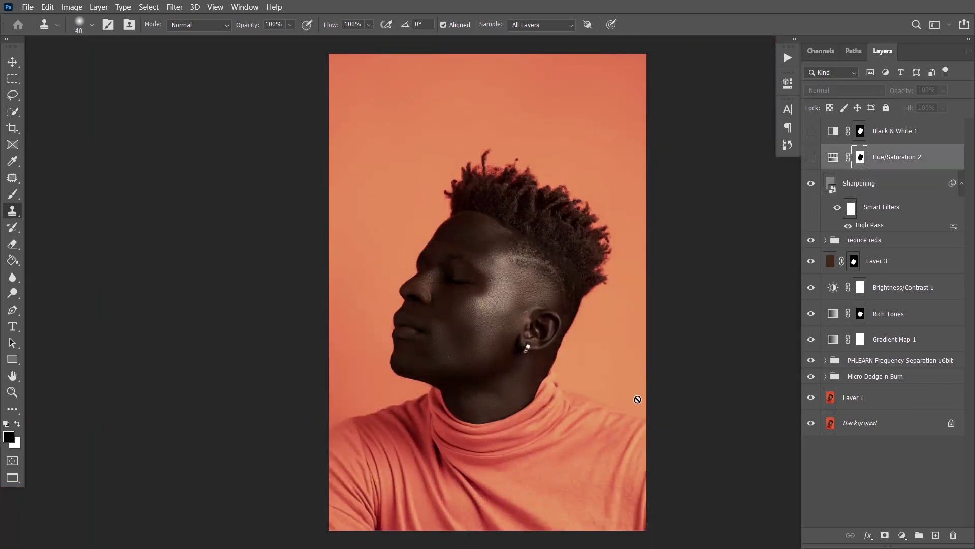
pyautogui.click(861, 316)
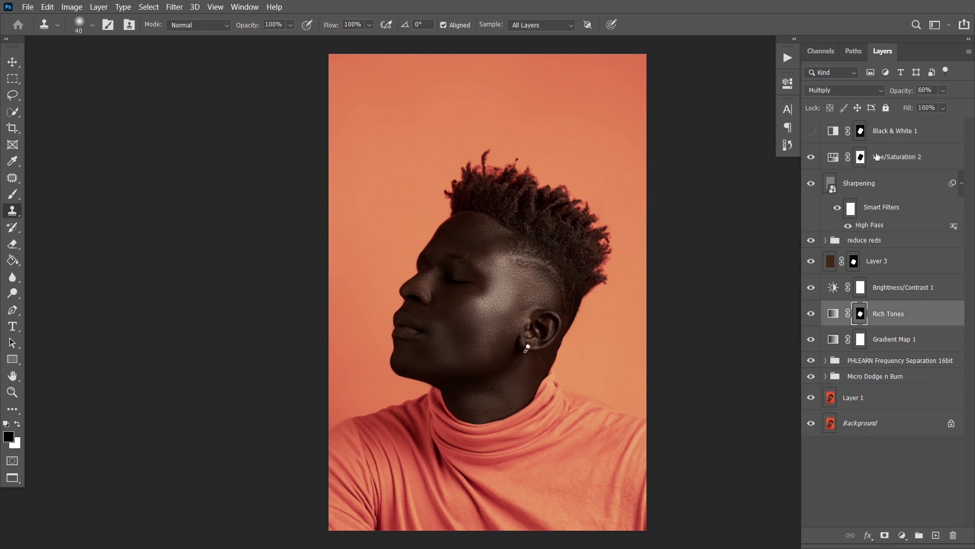
pyautogui.click(813, 158)
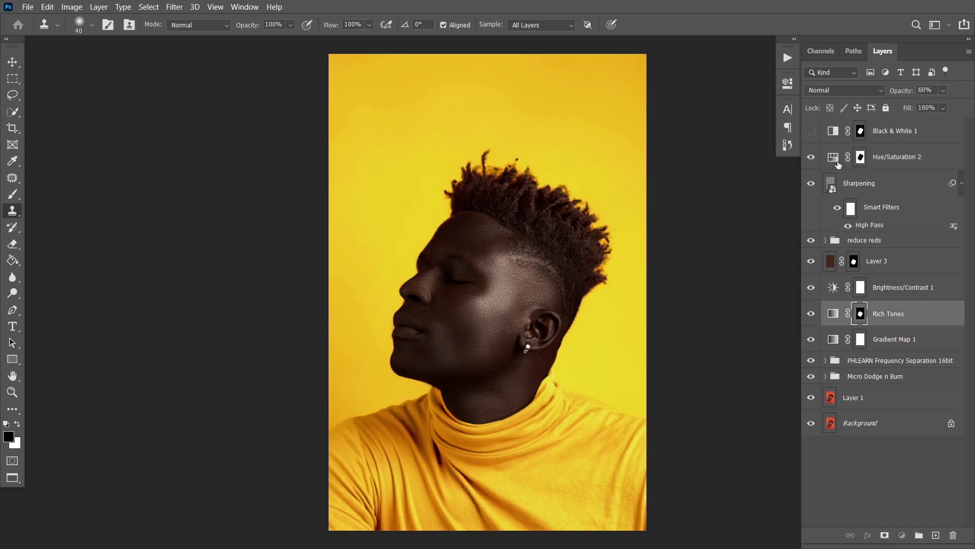
# Step: Sweep the Hue/Saturation 2 hue slider through the colours, then set Hue to +27
pyautogui.doubleClick(836, 162)
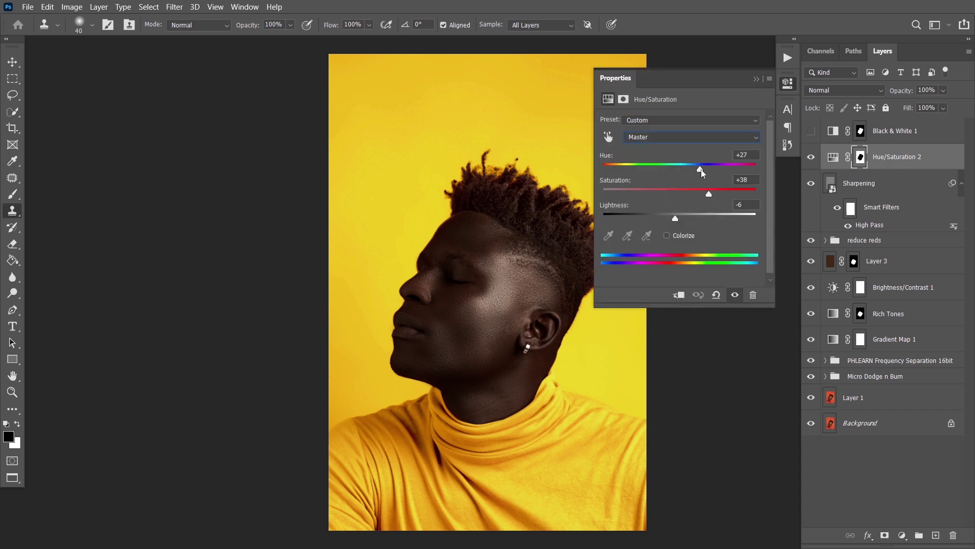
pyautogui.moveTo(702, 170); pyautogui.dragTo(766, 179)
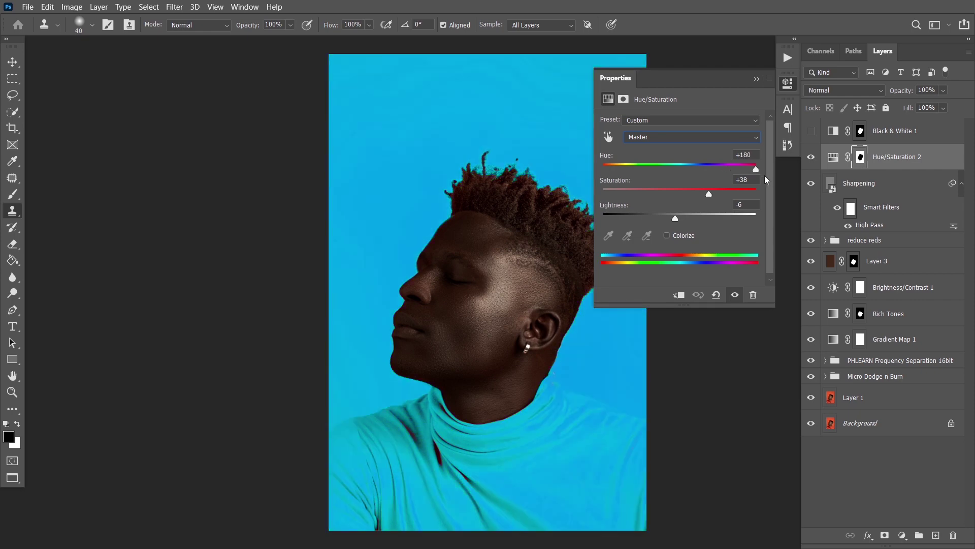
pyautogui.moveTo(766, 180); pyautogui.dragTo(580, 197)
pyautogui.moveTo(604, 173); pyautogui.dragTo(704, 183)
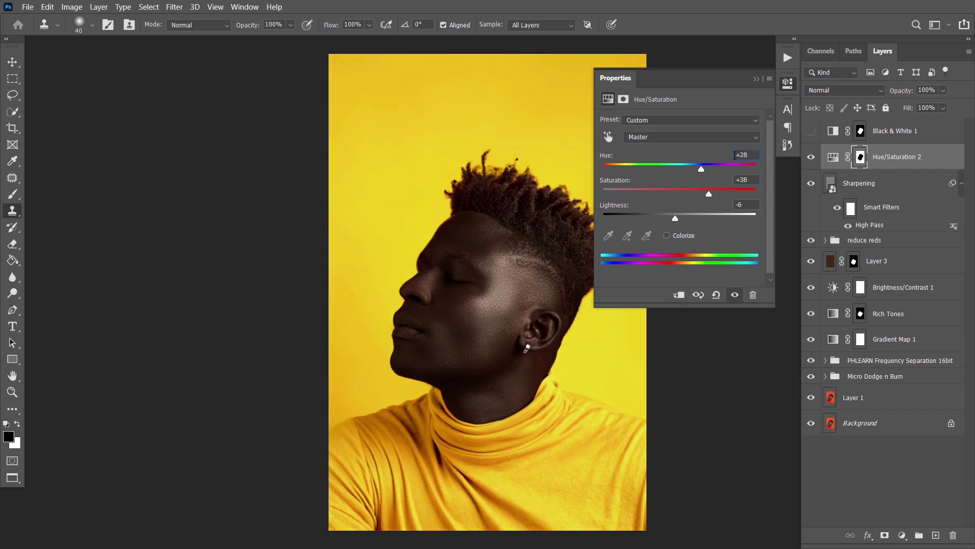
pyautogui.click(749, 149)
pyautogui.write('27')
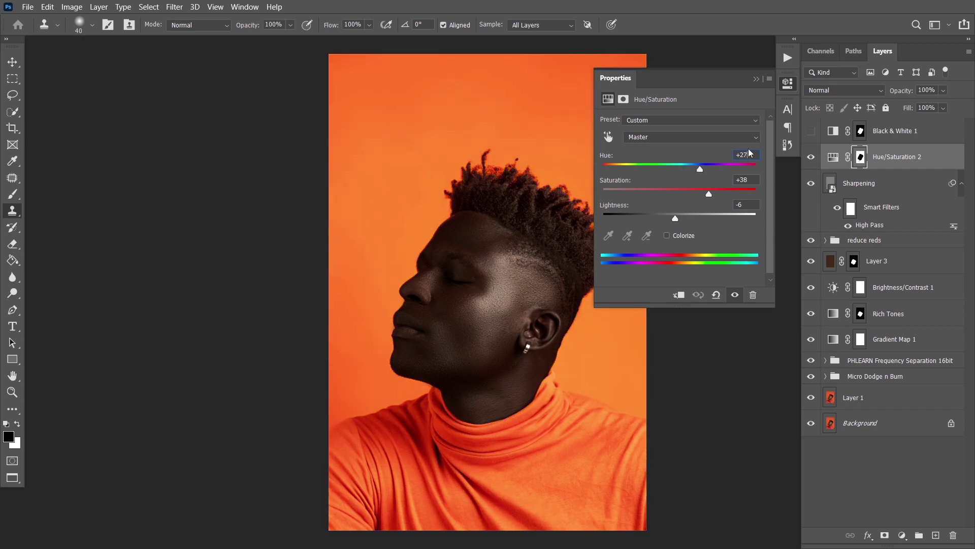
pyautogui.click(757, 79)
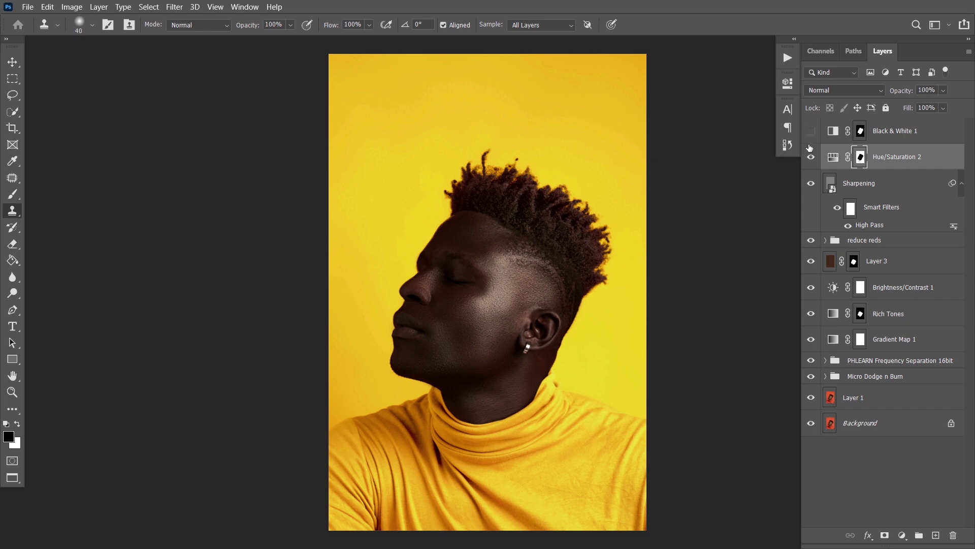
# Step: Turn on the Black & White 1 layer, toggling it off and on to compare the monochrome figure
pyautogui.click(870, 133)
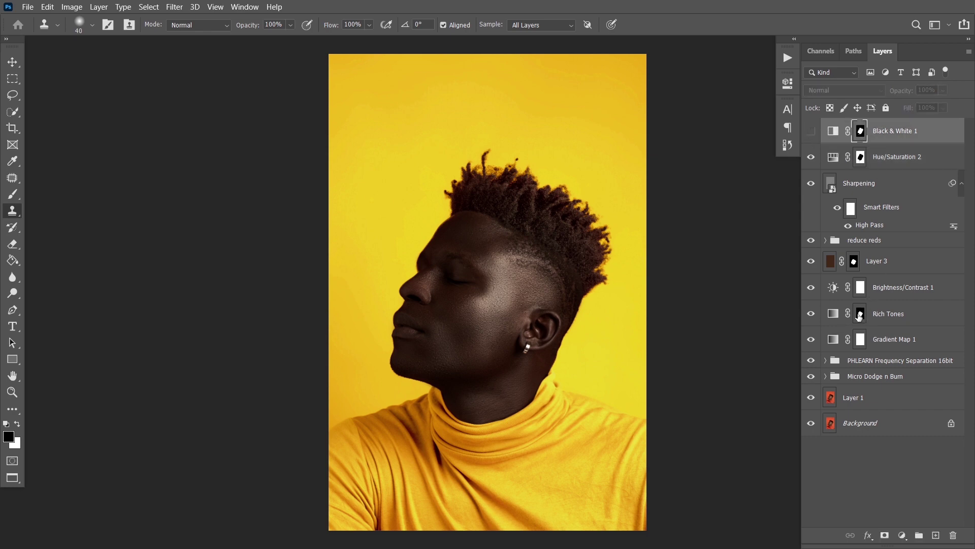
pyautogui.click(811, 131)
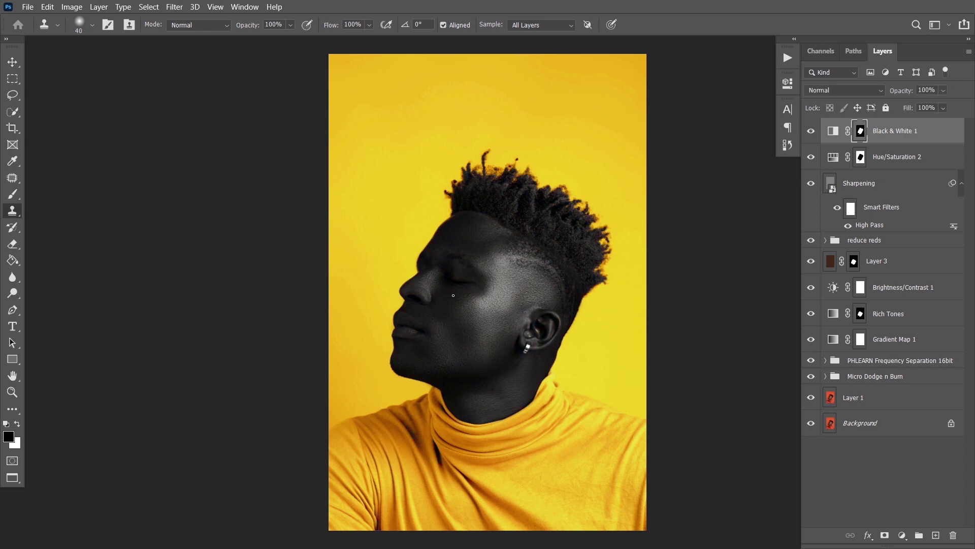
pyautogui.click(812, 132)
pyautogui.click(813, 134)
pyautogui.click(815, 134)
pyautogui.click(816, 133)
# Step: Compare the edited composite against the original Background photo alone, then zoom in on the face
pyautogui.keyDown('alt'); pyautogui.click(812, 424); pyautogui.keyUp('alt')
pyautogui.keyDown('alt'); pyautogui.click(812, 425); pyautogui.keyUp('alt')
pyautogui.keyDown('alt'); pyautogui.click(811, 425); pyautogui.keyUp('alt')
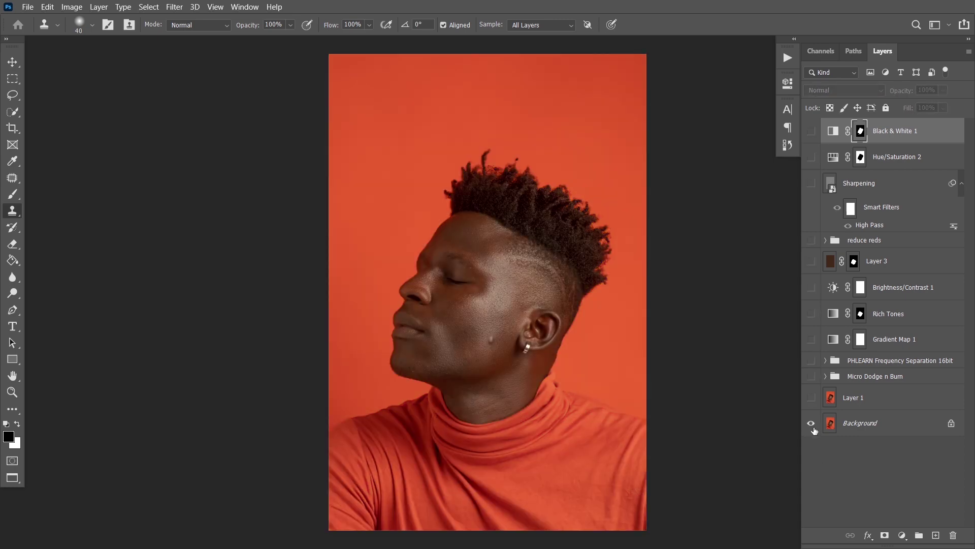
pyautogui.keyDown('alt'); pyautogui.click(813, 427); pyautogui.keyUp('alt')
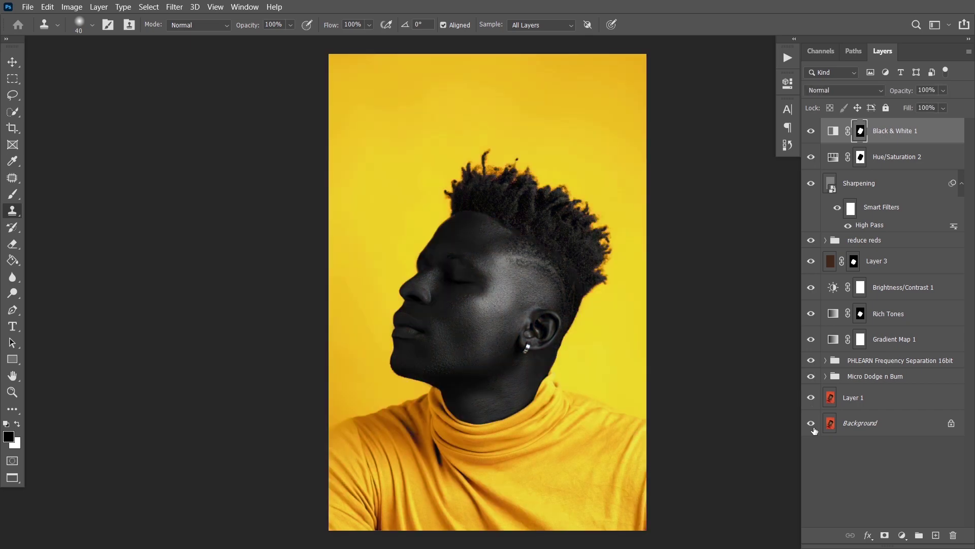
pyautogui.hotkey('ctrl', '+')
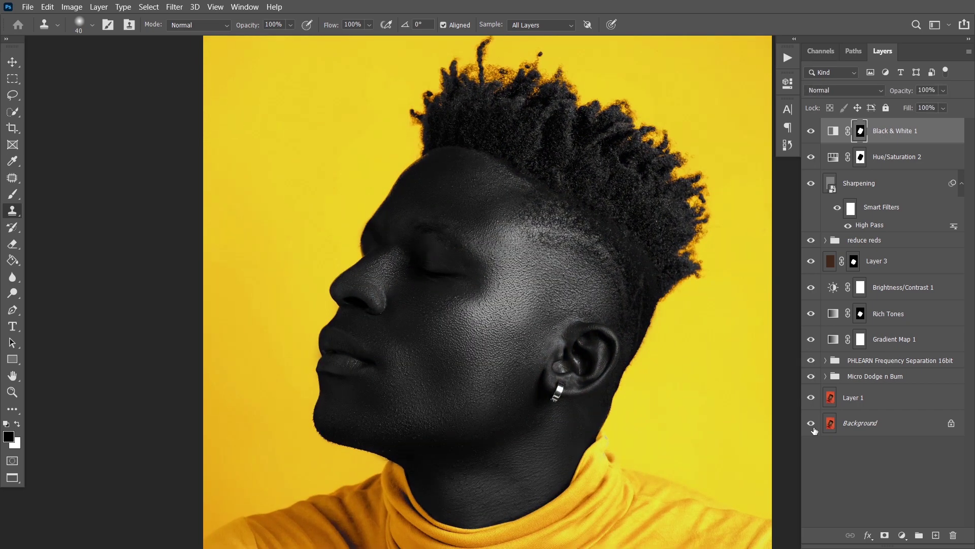